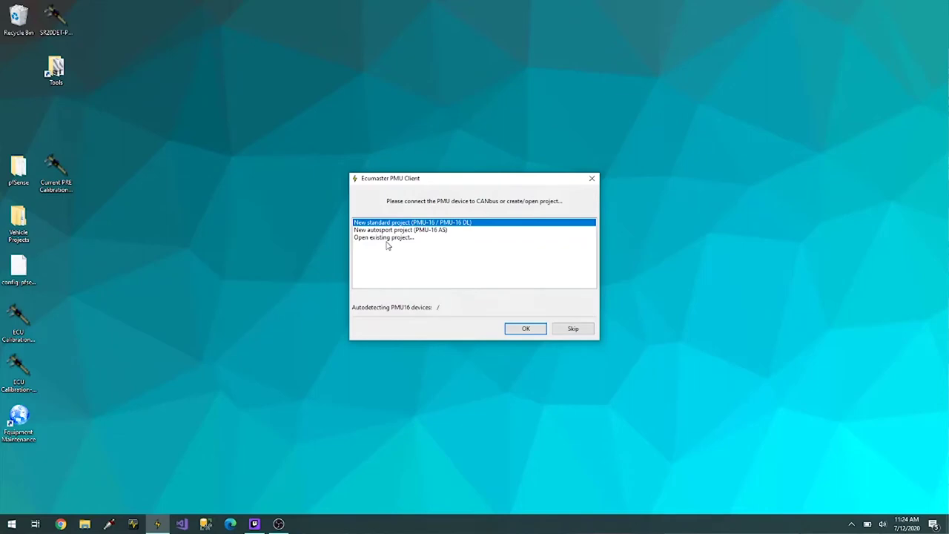
# Connect to the Mustang PMU 1 device and inspect the total current and output traces in the graph log.
pyautogui.doubleClick(386, 238)
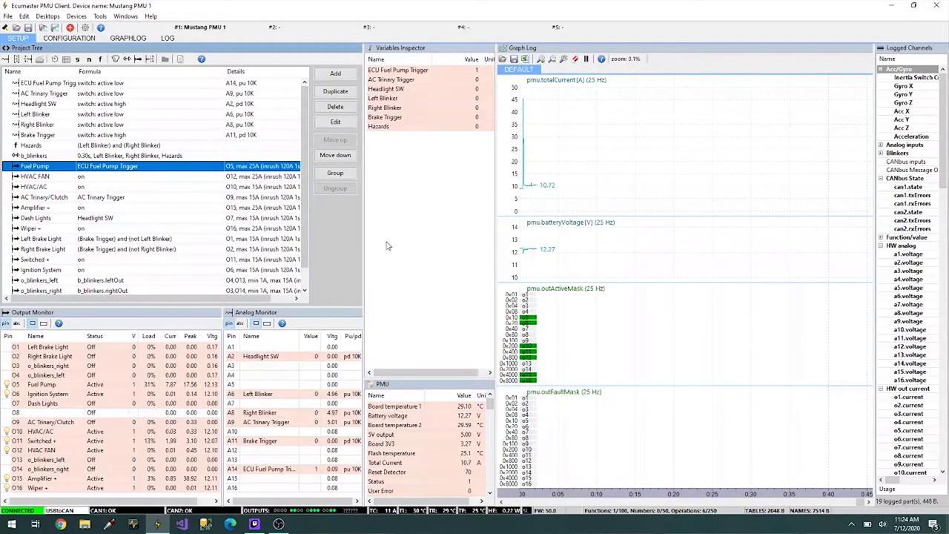
pyautogui.click(629, 152)
pyautogui.moveTo(636, 152); pyautogui.dragTo(654, 360)
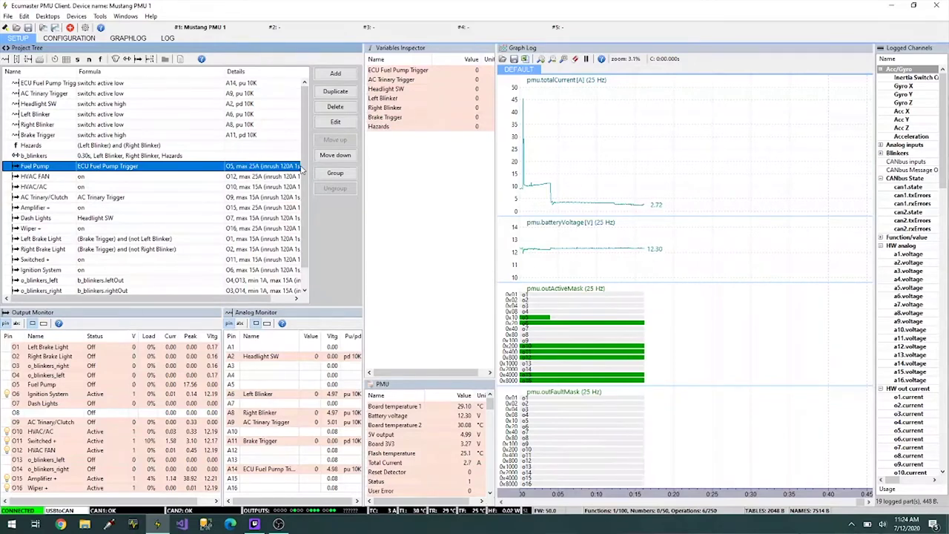
# Examine the Right Blinker and Left Blinker inputs in the analog monitor.
pyautogui.scroll(-1, 304, 149)
pyautogui.scroll(1, 308, 141)
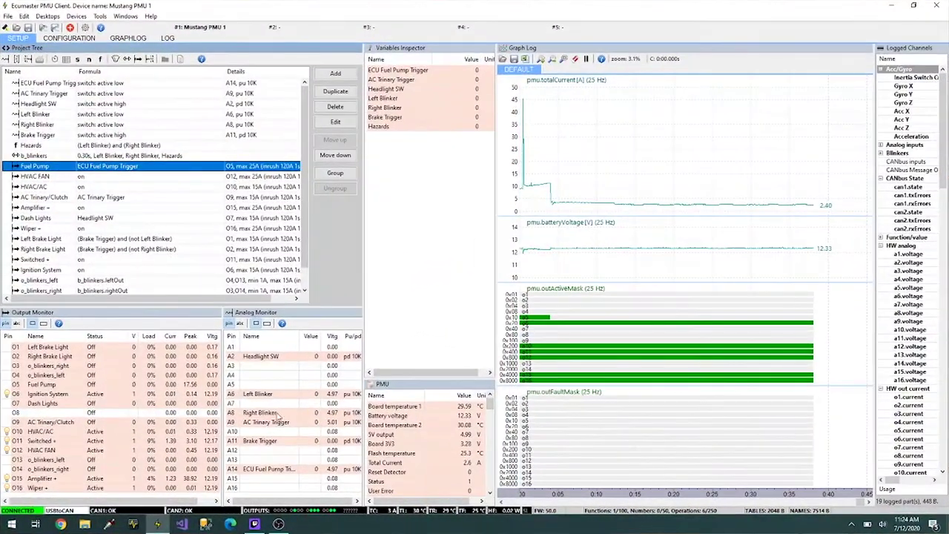
pyautogui.click(272, 415)
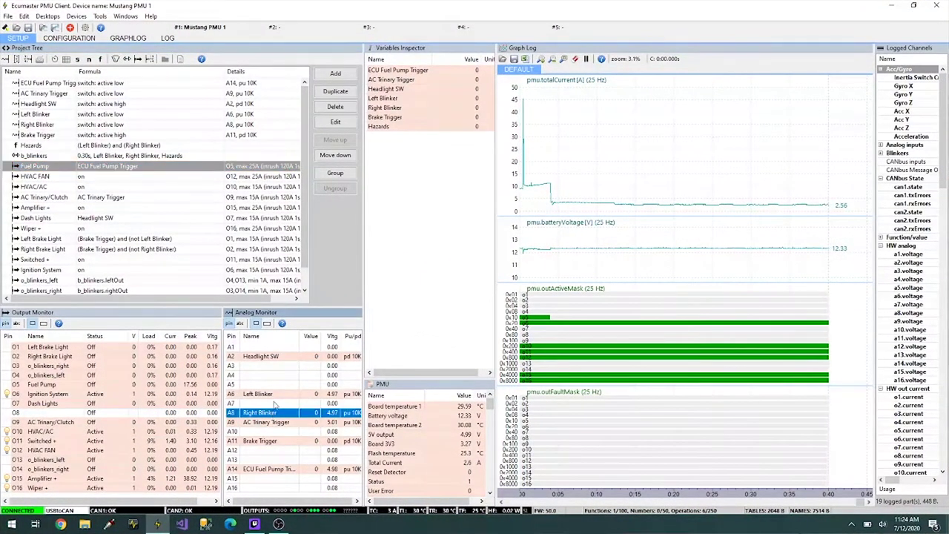
pyautogui.click(279, 395)
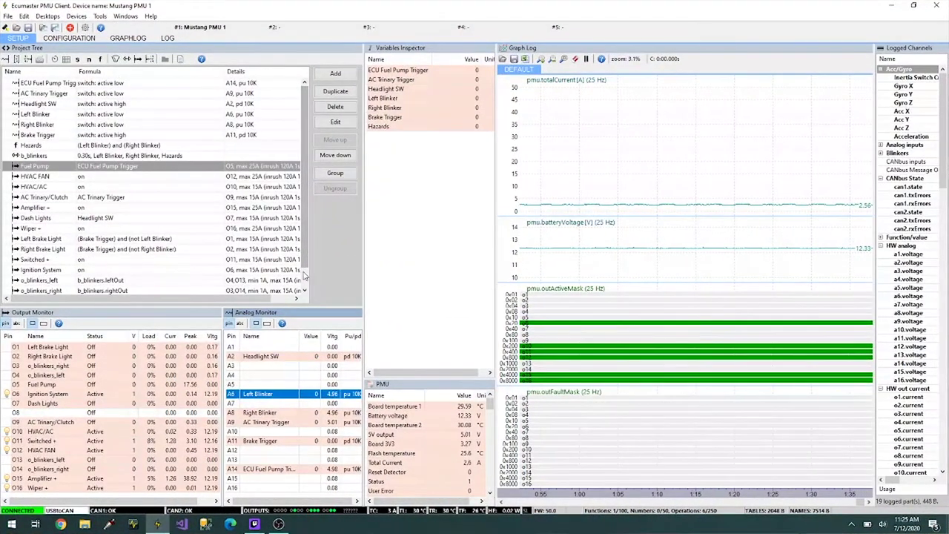
# Try to add another Blinkers Module, and review the settings of the existing b_blinkers module.
pyautogui.scroll(-1, 306, 271)
pyautogui.click(127, 136)
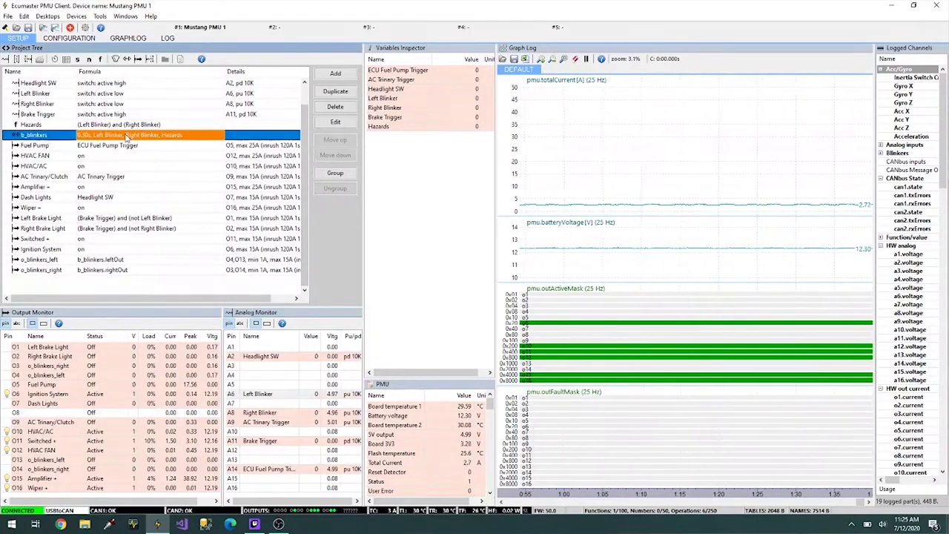
pyautogui.click(334, 74)
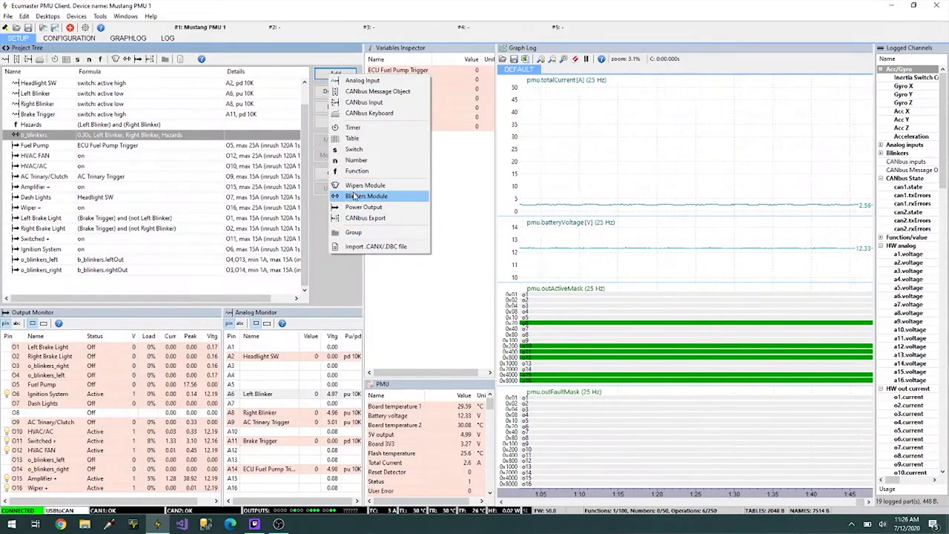
pyautogui.click(354, 196)
pyautogui.click(540, 265)
pyautogui.doubleClick(201, 136)
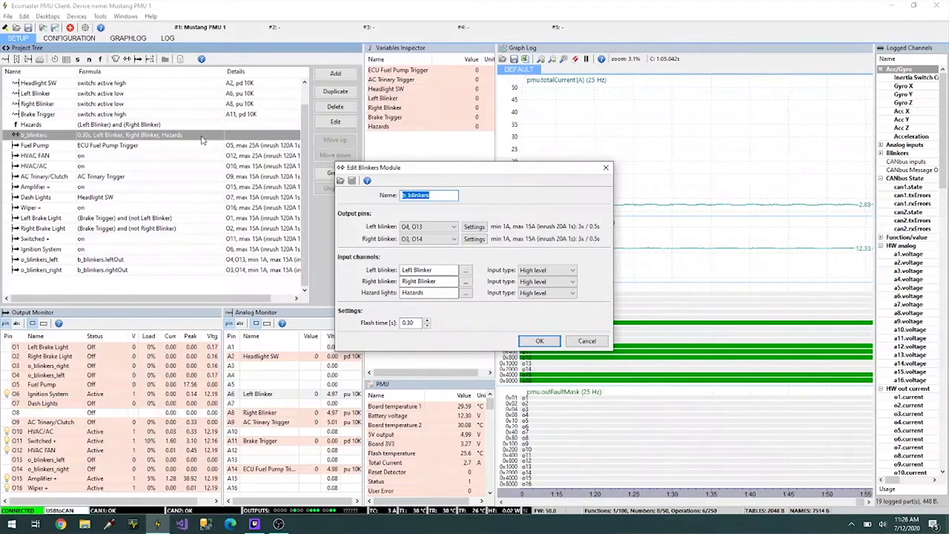
pyautogui.click(577, 342)
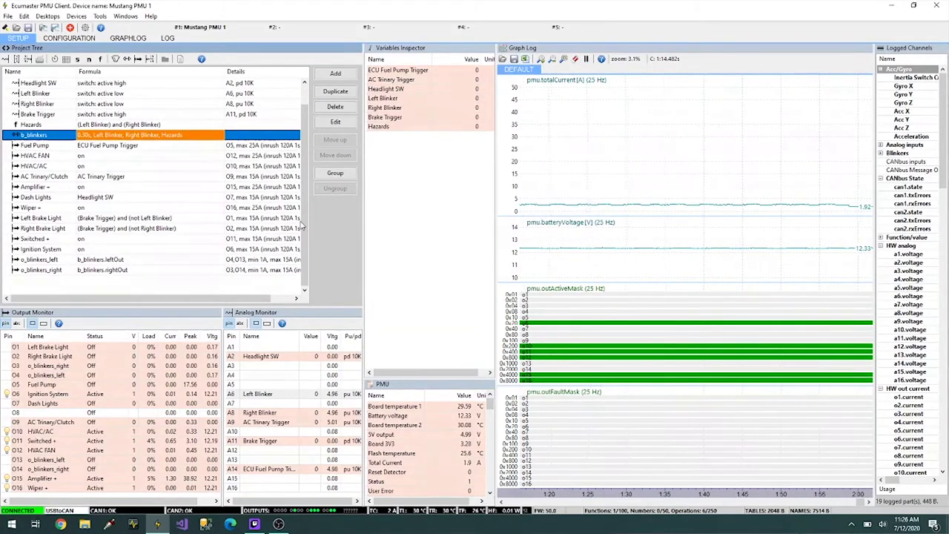
# Compare the formulas of the Left Brake Light and Right Brake Light outputs in the project tree.
pyautogui.click(122, 220)
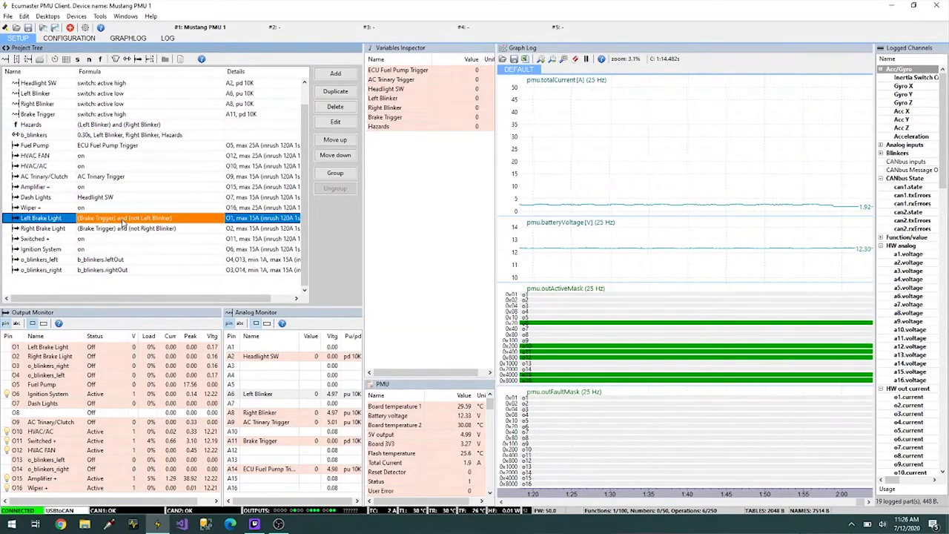
pyautogui.click(122, 229)
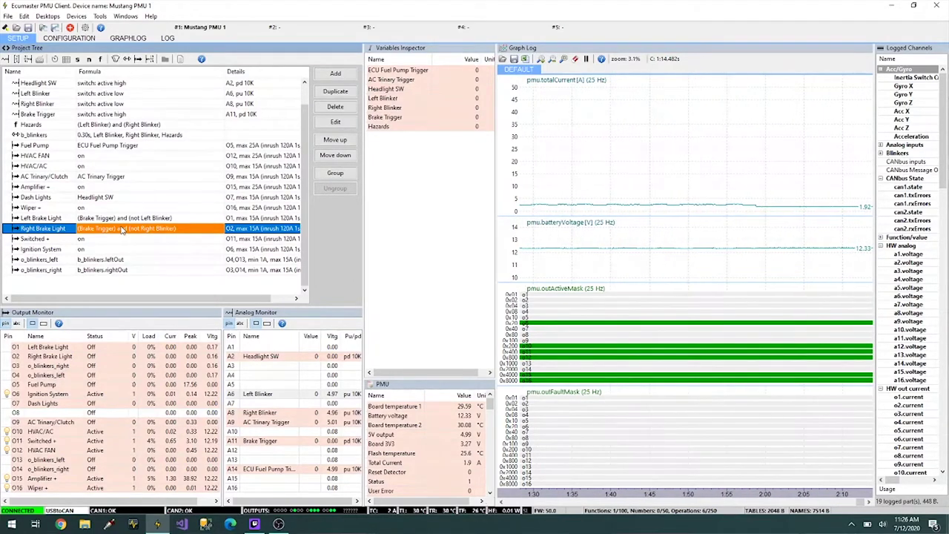
pyautogui.click(122, 222)
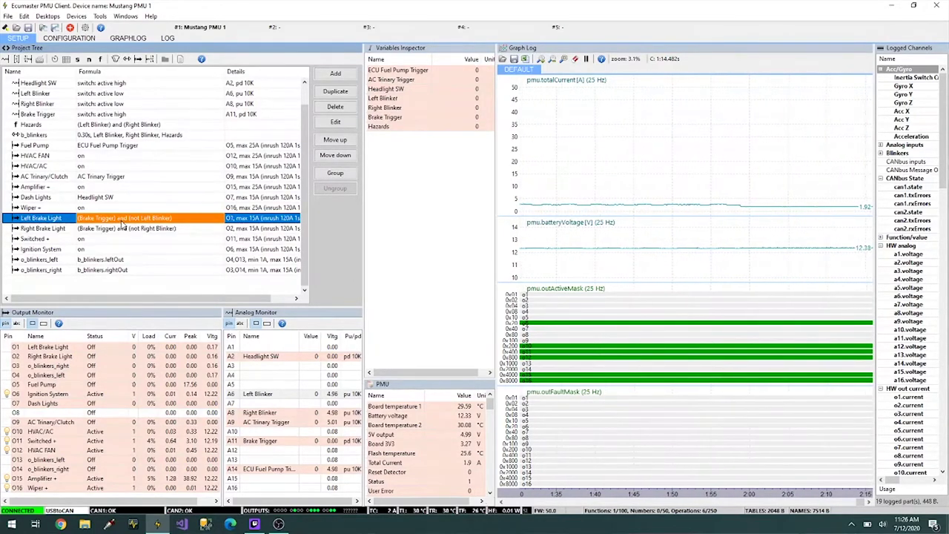
pyautogui.click(122, 230)
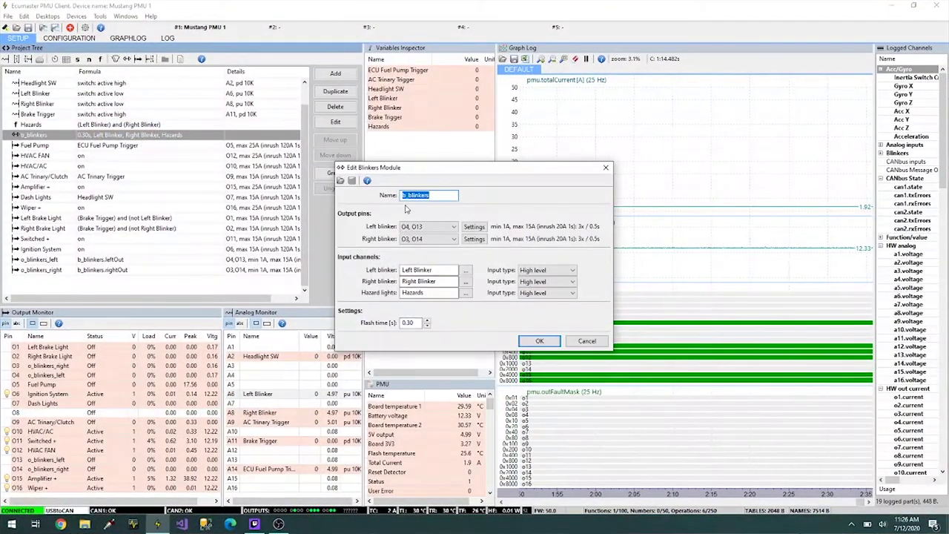
# Review the left blinker's power output settings in the b_blinkers module, including its pins, current limits and retry options.
pyautogui.click(473, 229)
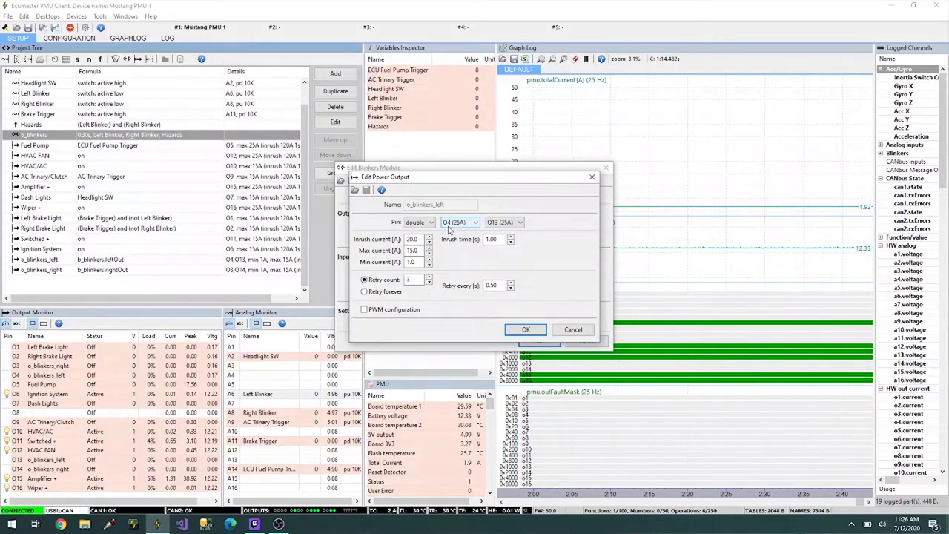
pyautogui.moveTo(472, 181); pyautogui.dragTo(589, 189)
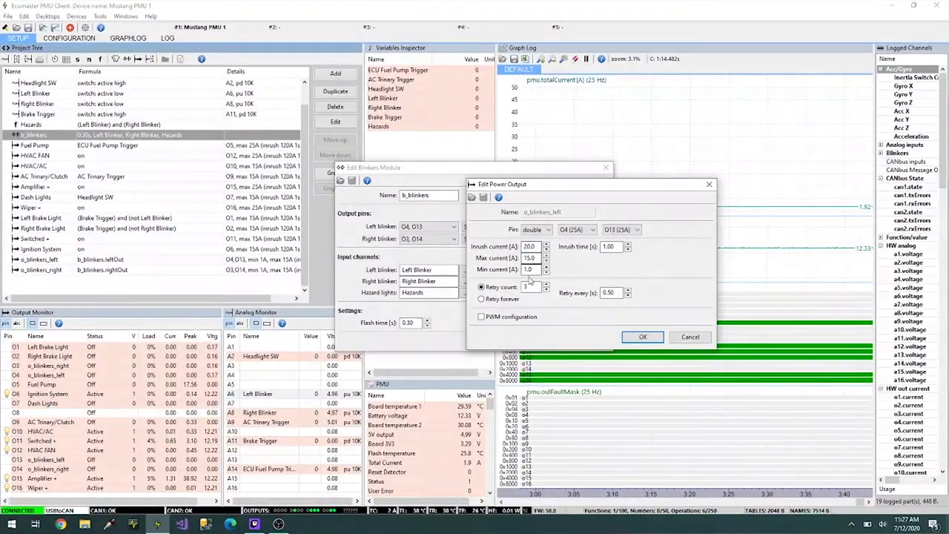
pyautogui.click(685, 337)
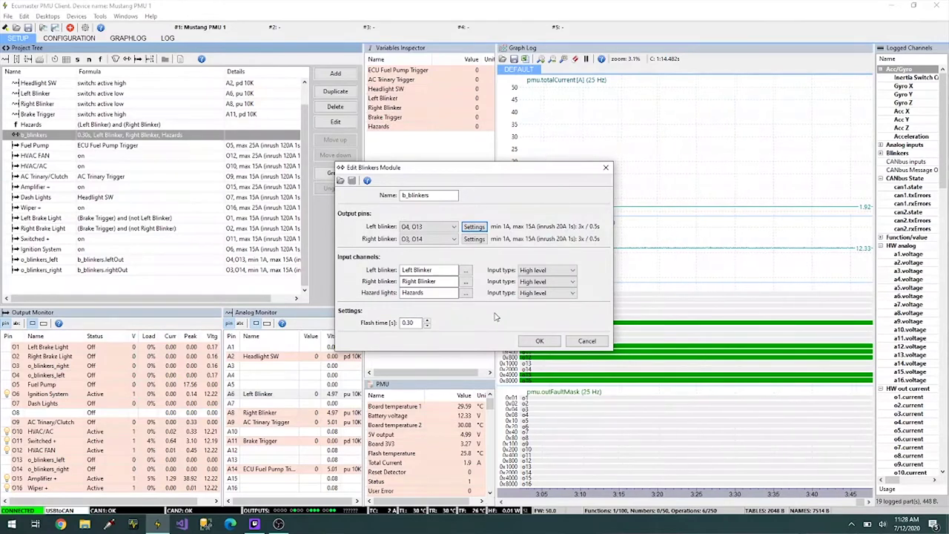
# Clear the hazard lights input channel of the b_blinkers module and apply the change.
pyautogui.click(438, 270)
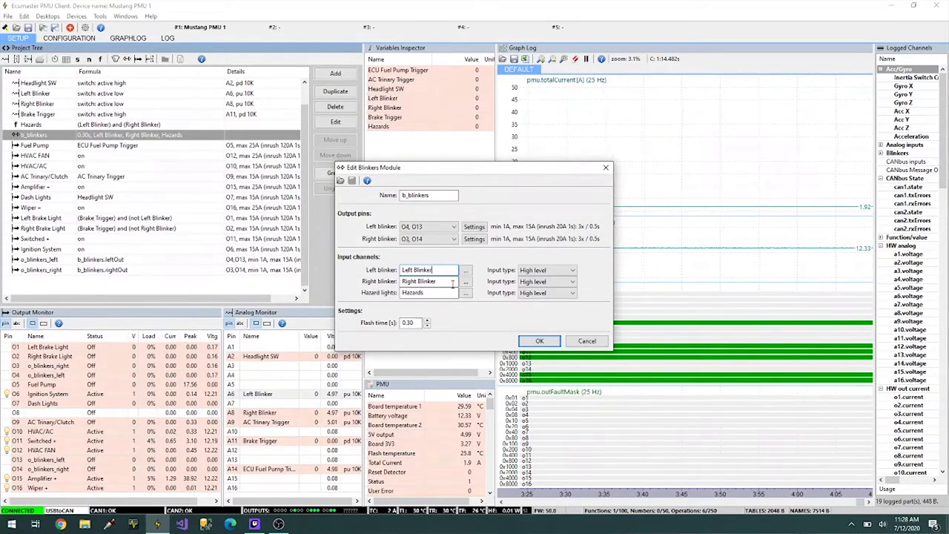
pyautogui.doubleClick(424, 293)
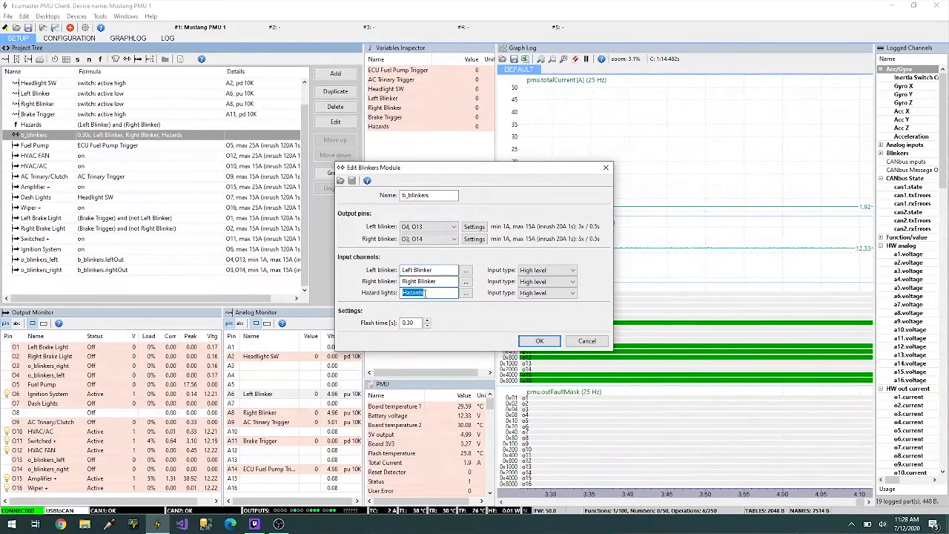
pyautogui.press('BackSpace')
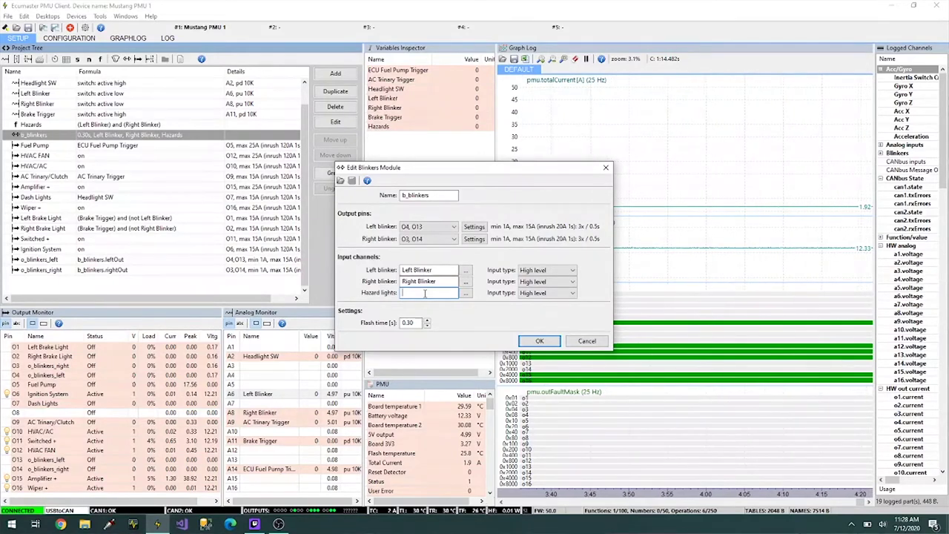
pyautogui.click(539, 341)
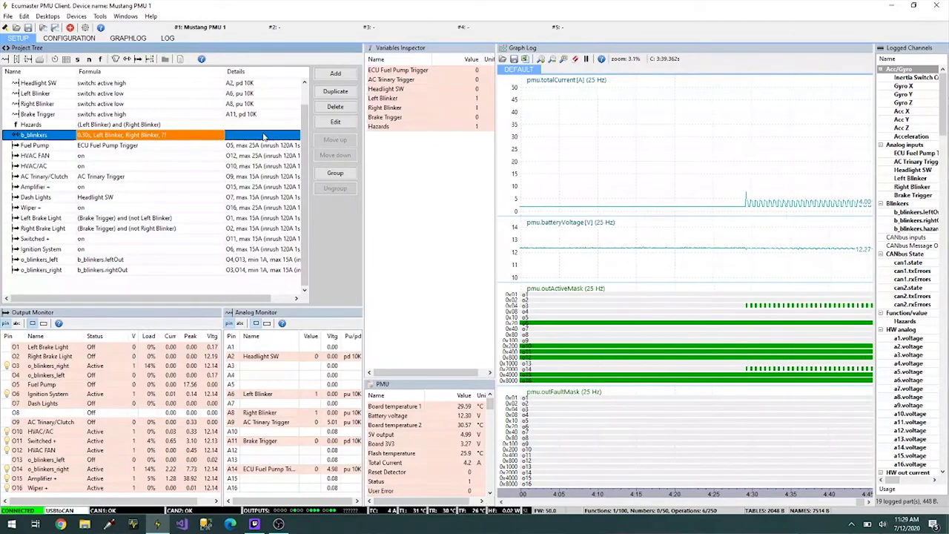
# Review the hazard lights input channel of the b_blinkers module and the conditions of the Hazards function.
pyautogui.doubleClick(203, 138)
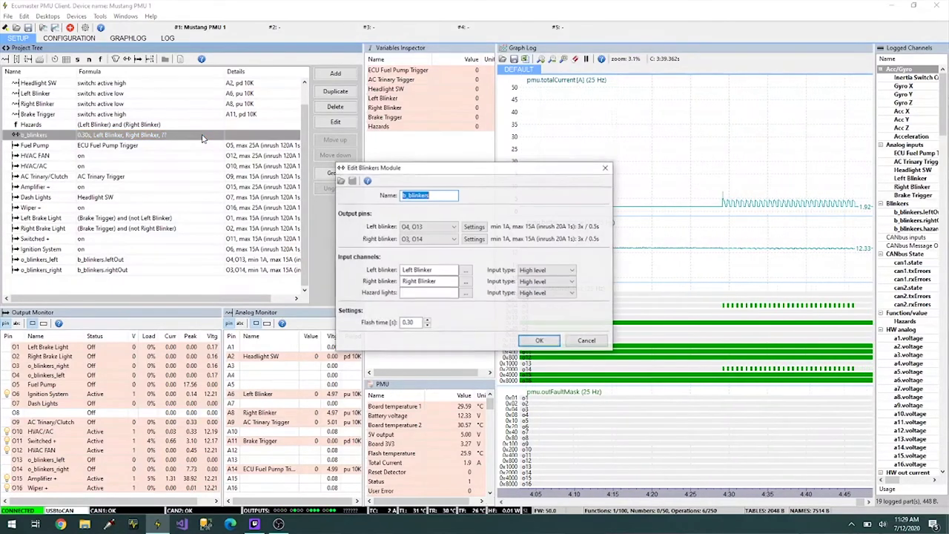
pyautogui.click(402, 292)
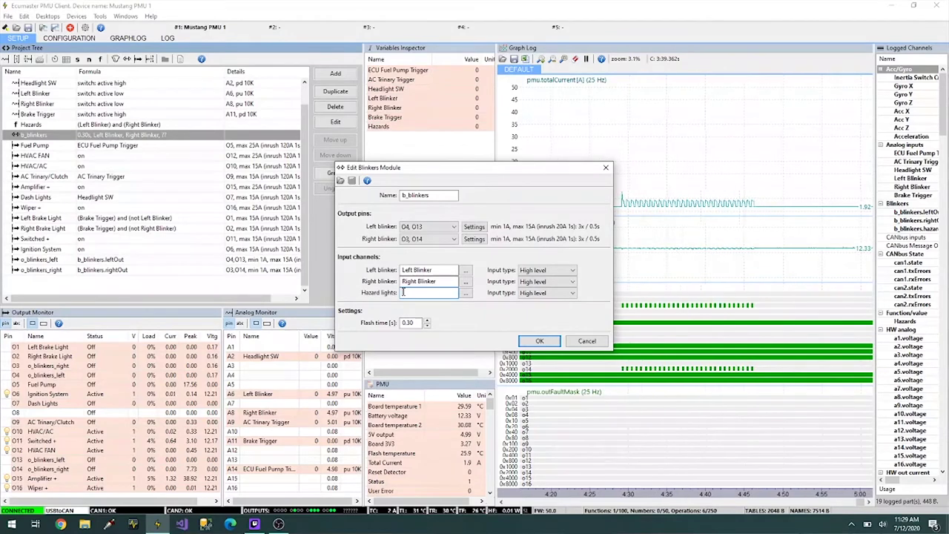
pyautogui.click(585, 342)
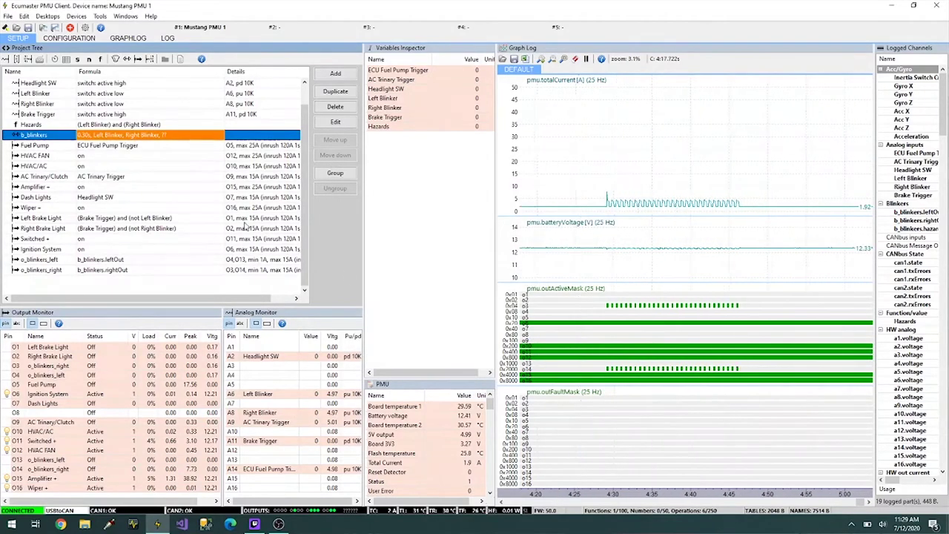
pyautogui.click(143, 125)
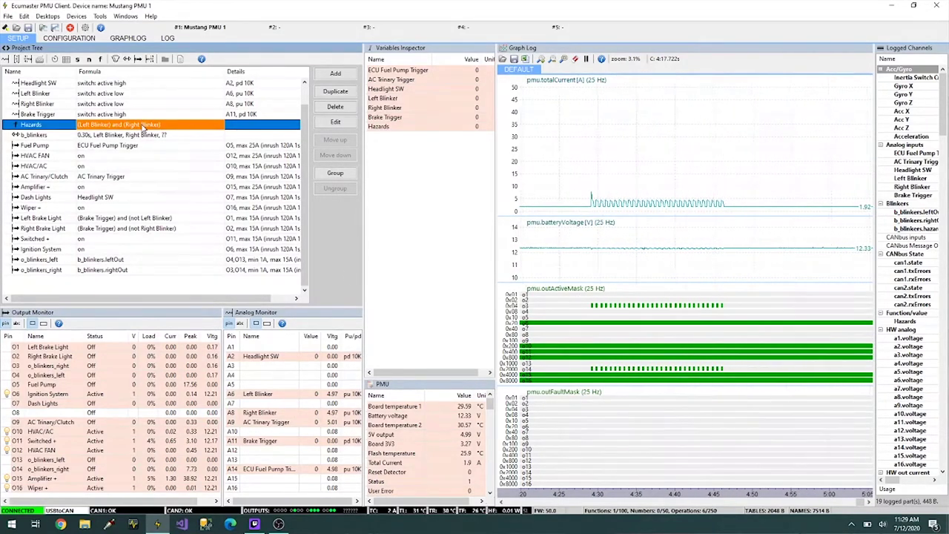
pyautogui.doubleClick(143, 125)
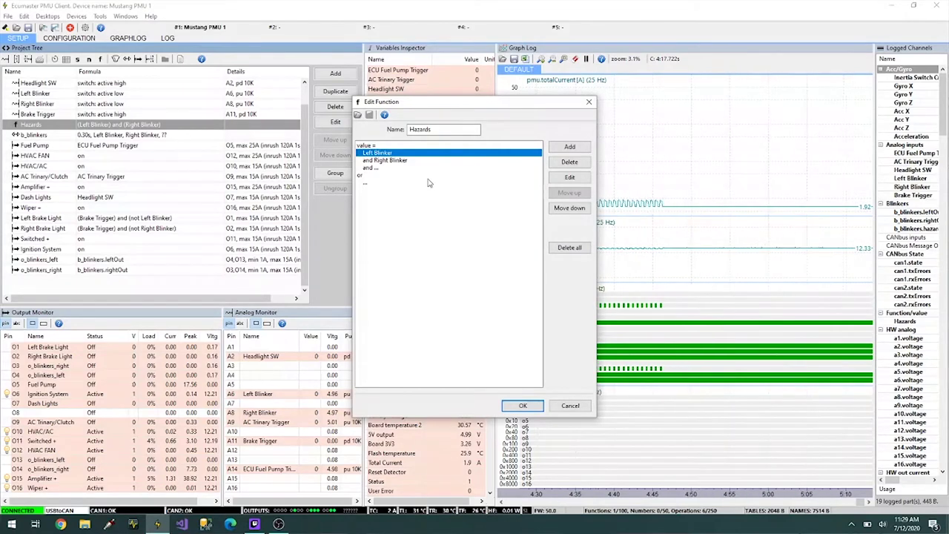
pyautogui.click(570, 407)
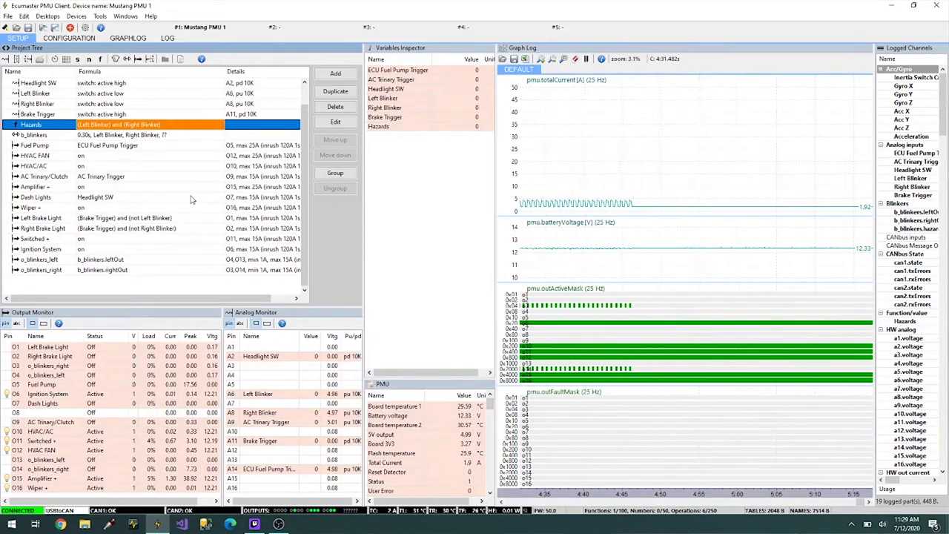
# Assign the Hazards channel as the hazard lights input of the b_blinkers module, finding it with the filter Haz.
pyautogui.doubleClick(44, 135)
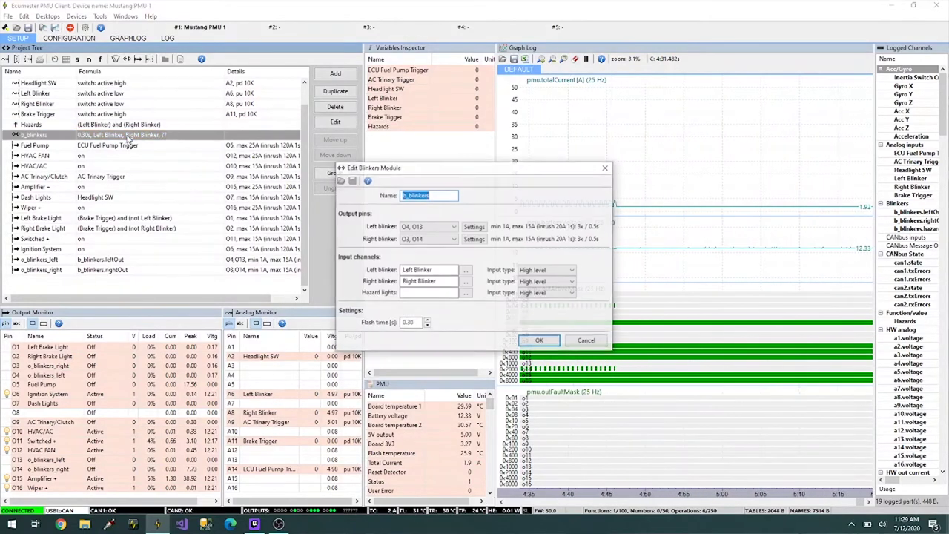
pyautogui.click(425, 294)
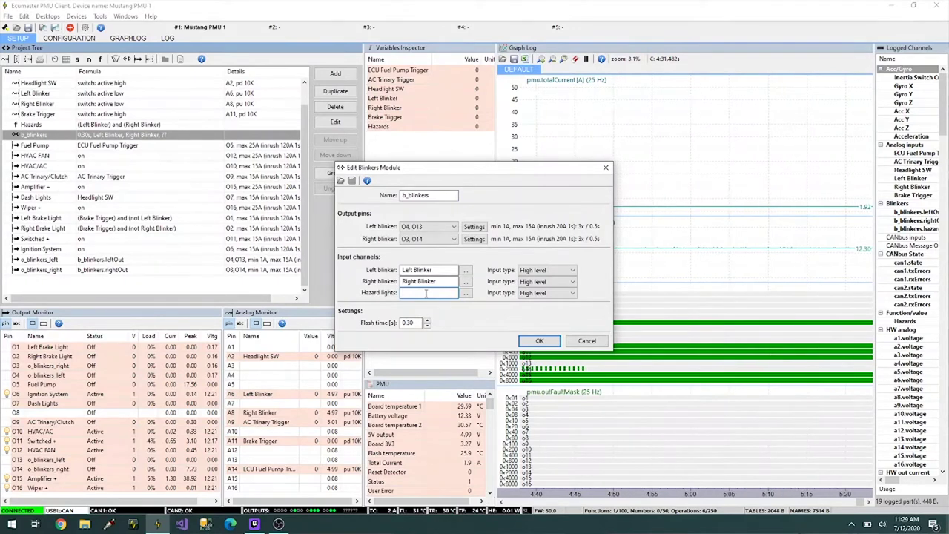
pyautogui.click(464, 293)
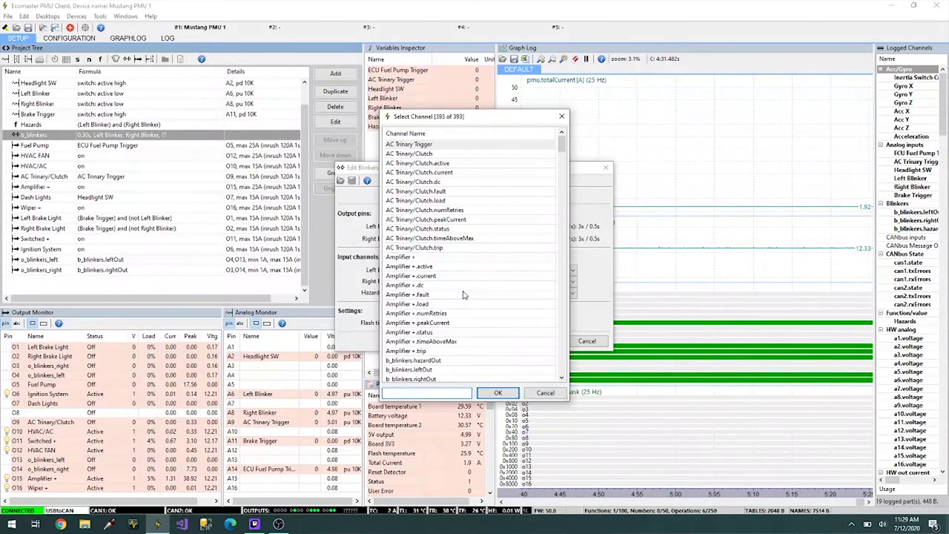
pyautogui.write('Haz')
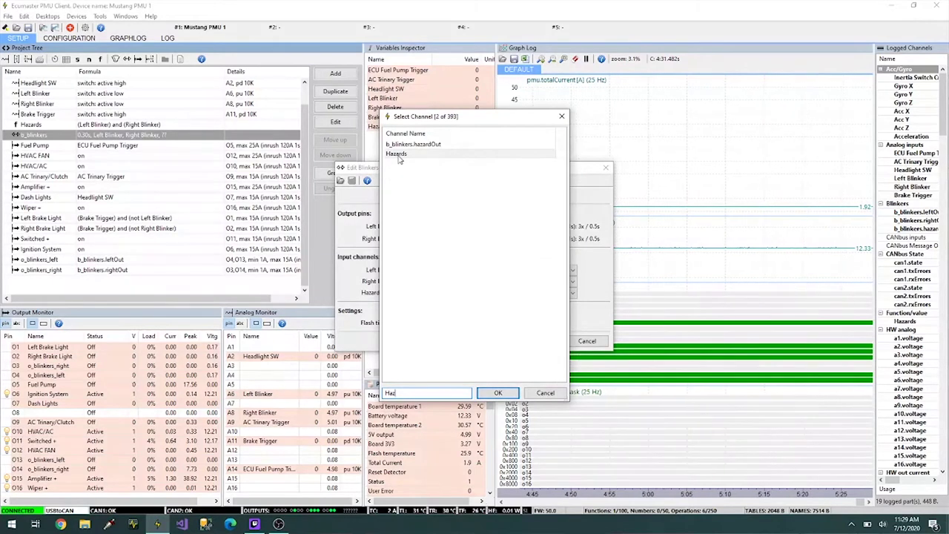
pyautogui.doubleClick(398, 154)
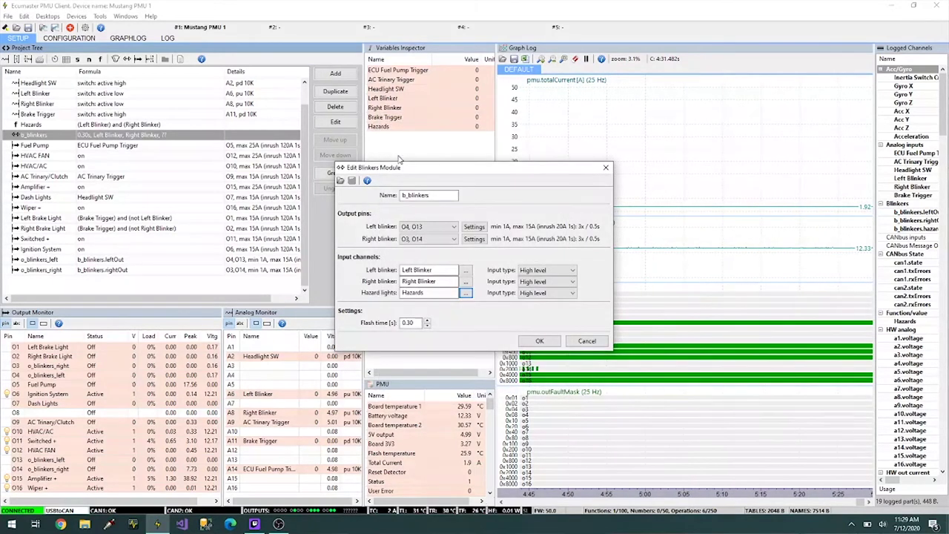
pyautogui.click(540, 341)
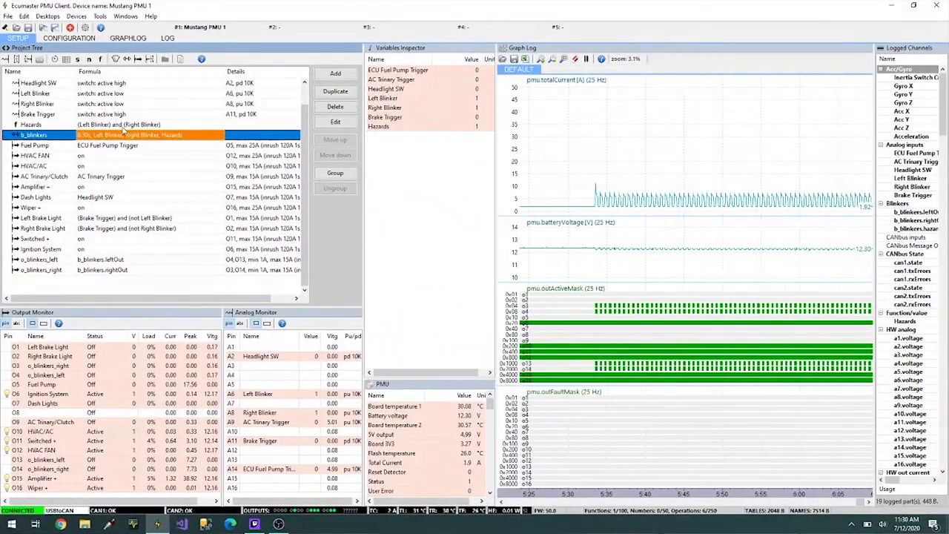
# Set the flash time of the b_blinkers module to 0.50 s.
pyautogui.doubleClick(122, 134)
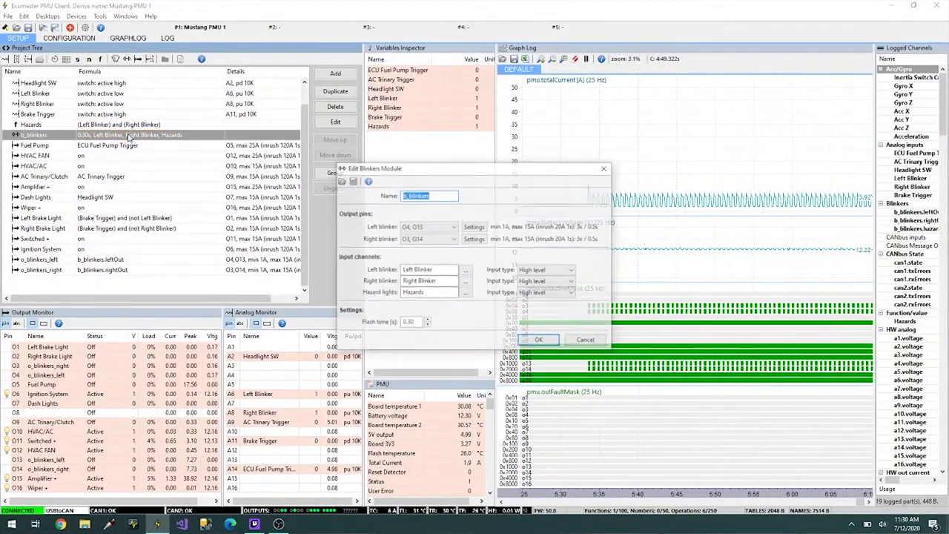
pyautogui.click(407, 323)
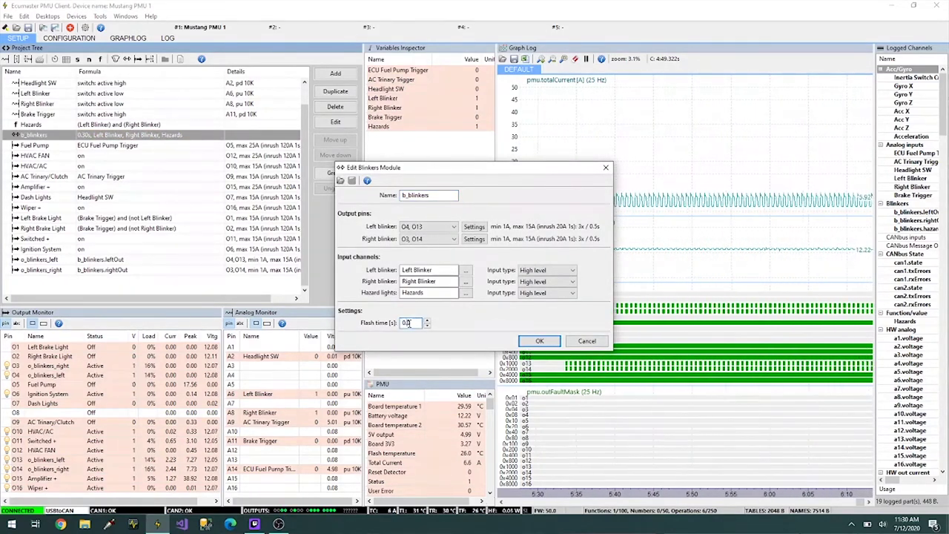
pyautogui.click(525, 344)
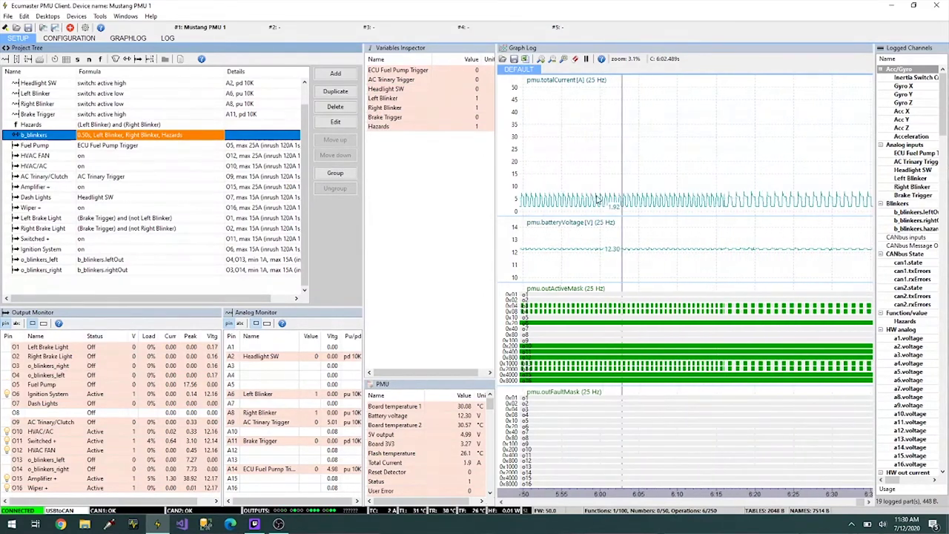
# Set the flash time of the b_blinkers module to 0.3 s.
pyautogui.doubleClick(195, 138)
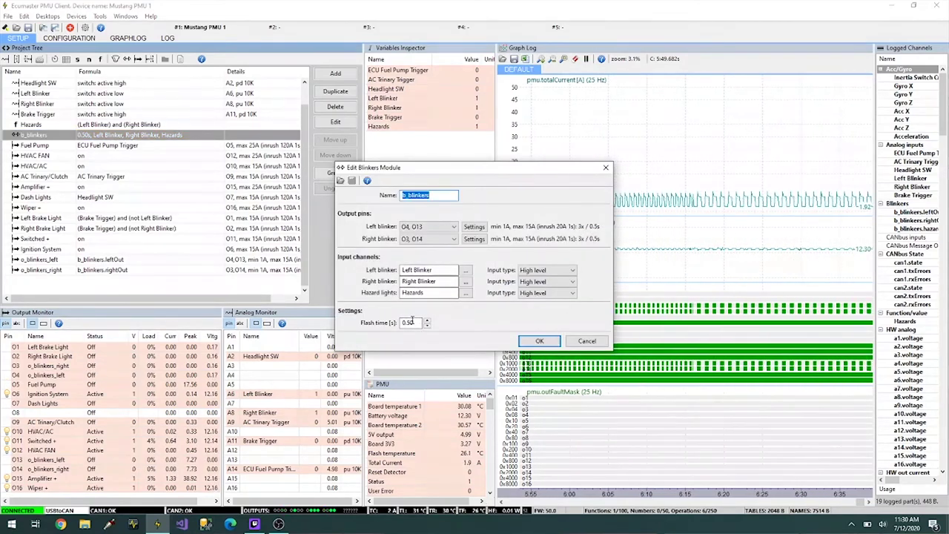
pyautogui.scroll(-1, 412, 322)
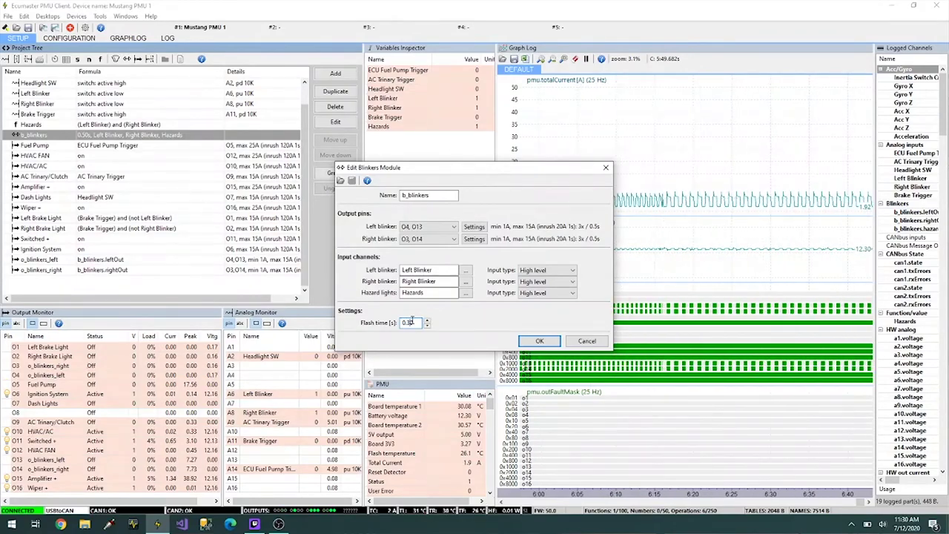
pyautogui.click(533, 341)
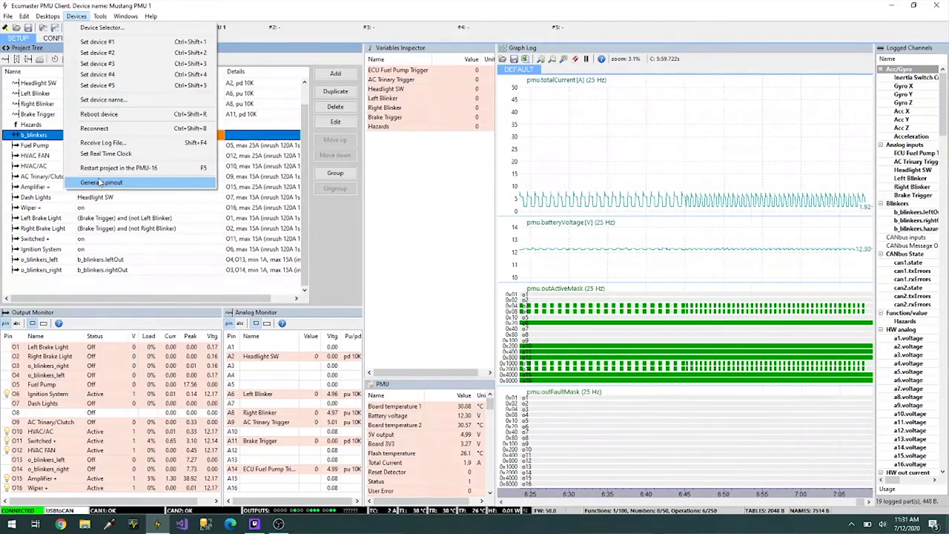
# Generate the pinout document for the connected PMU device.
pyautogui.click(101, 183)
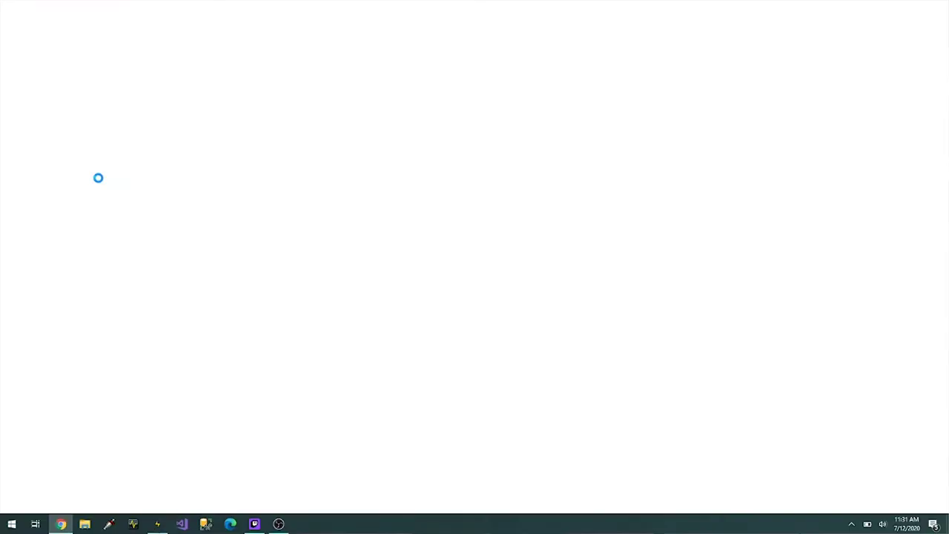